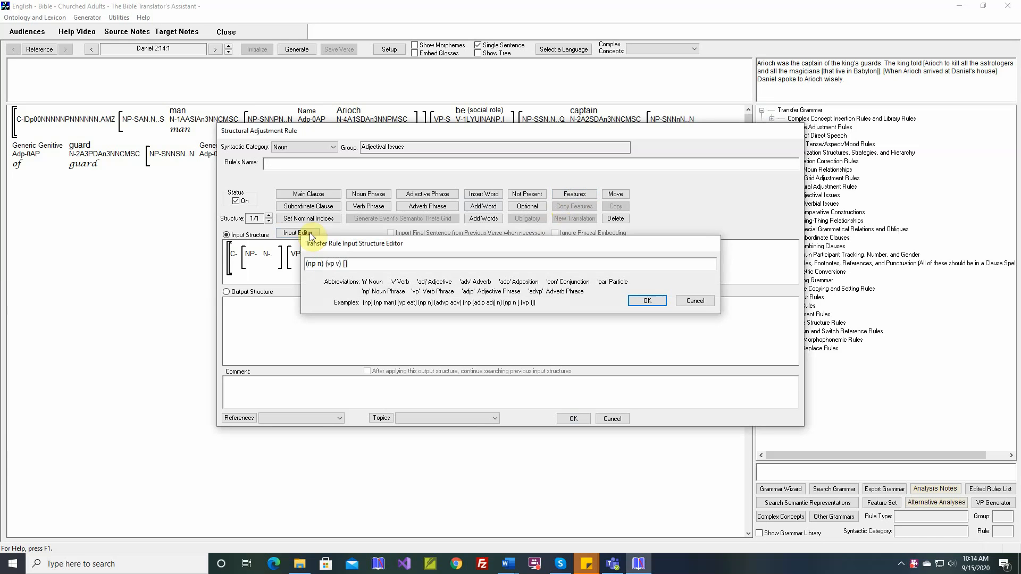
- Accept the (np n) (vp v) [] input structure and give its noun phrase every semantic role from Most Agent-like through Beneficiary plus Relativized Yes
key(Return)
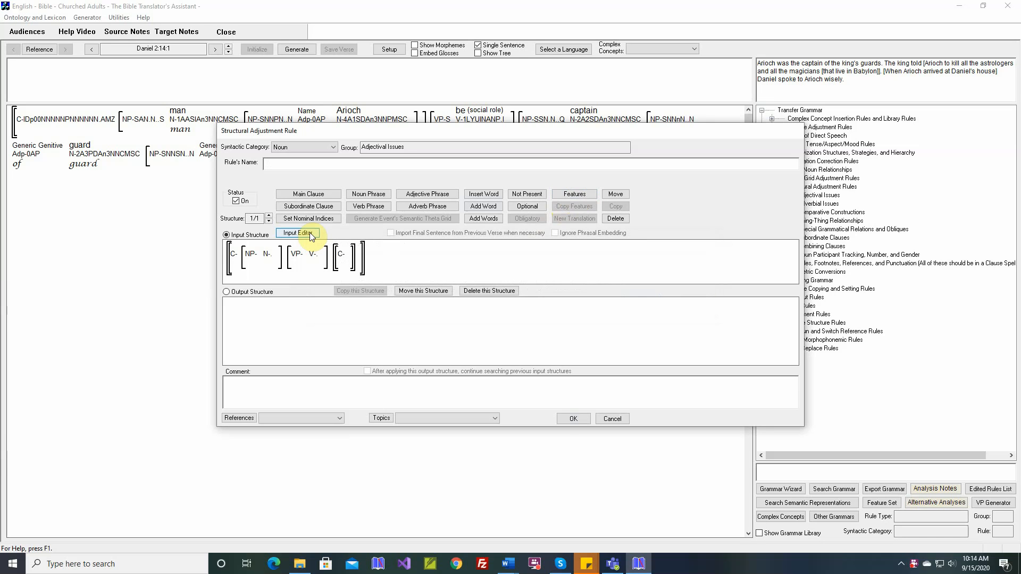
click(573, 196)
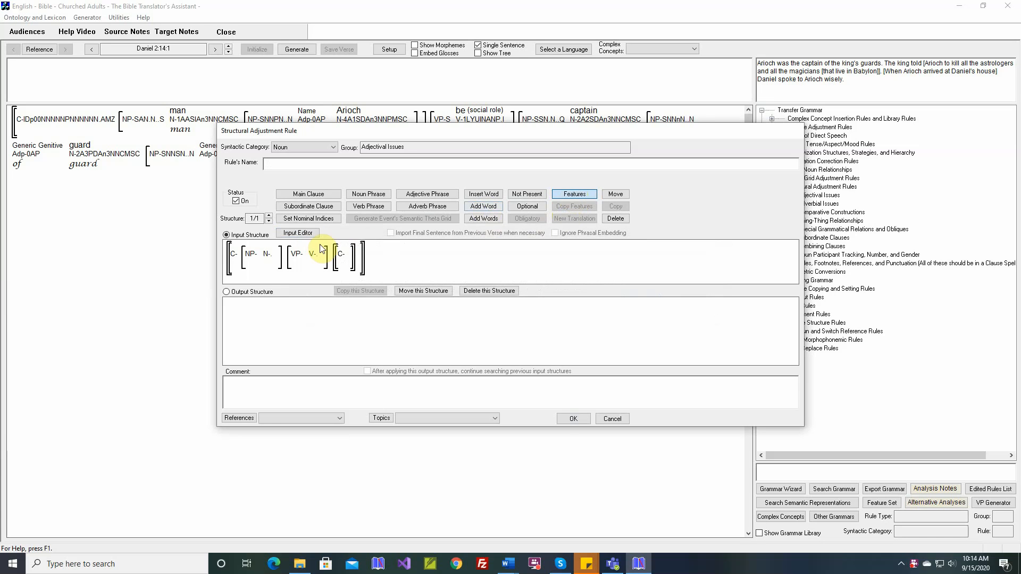
click(255, 258)
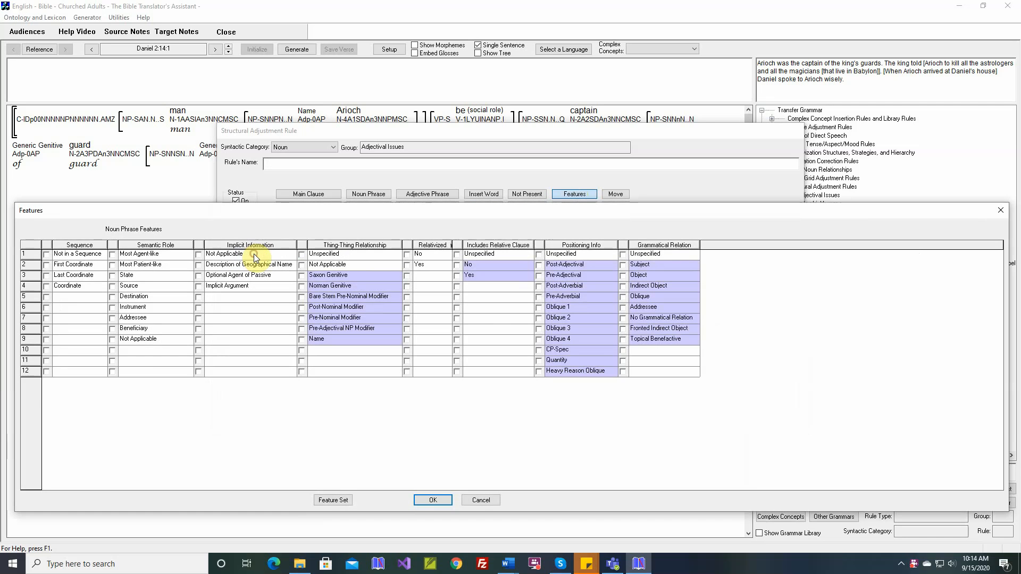
click(113, 255)
click(113, 265)
click(114, 276)
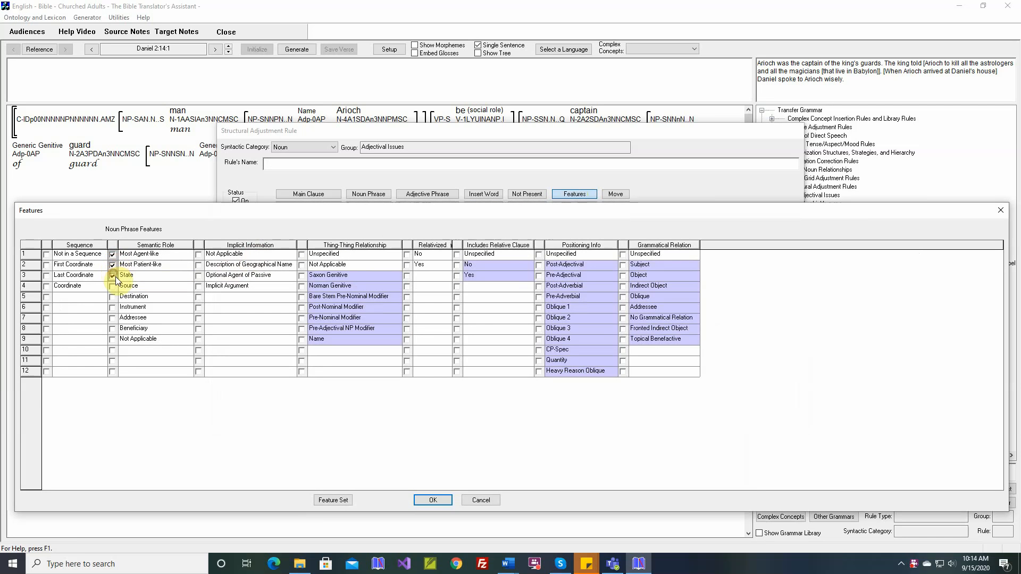
click(113, 286)
click(112, 297)
click(113, 307)
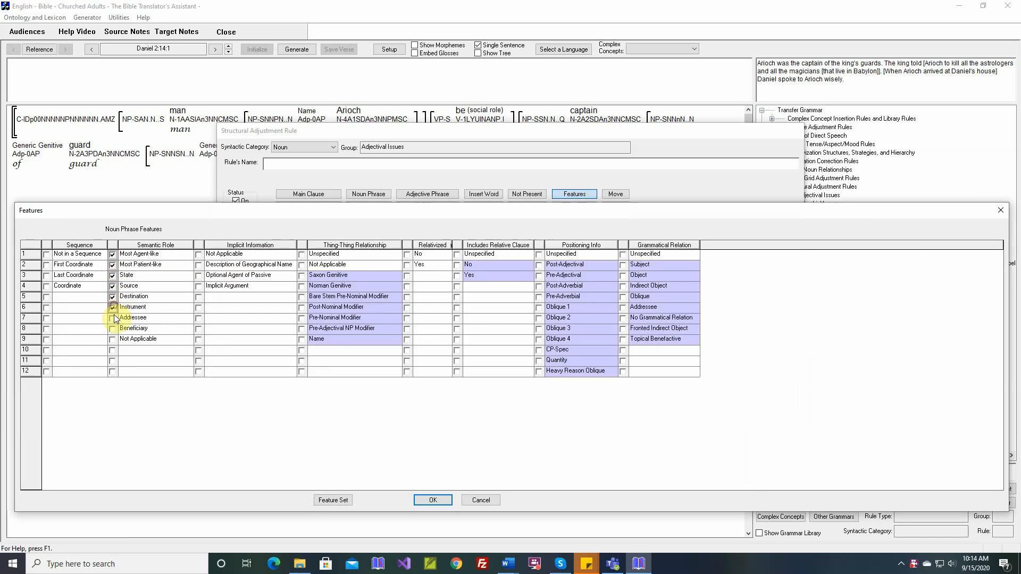
click(113, 318)
click(113, 330)
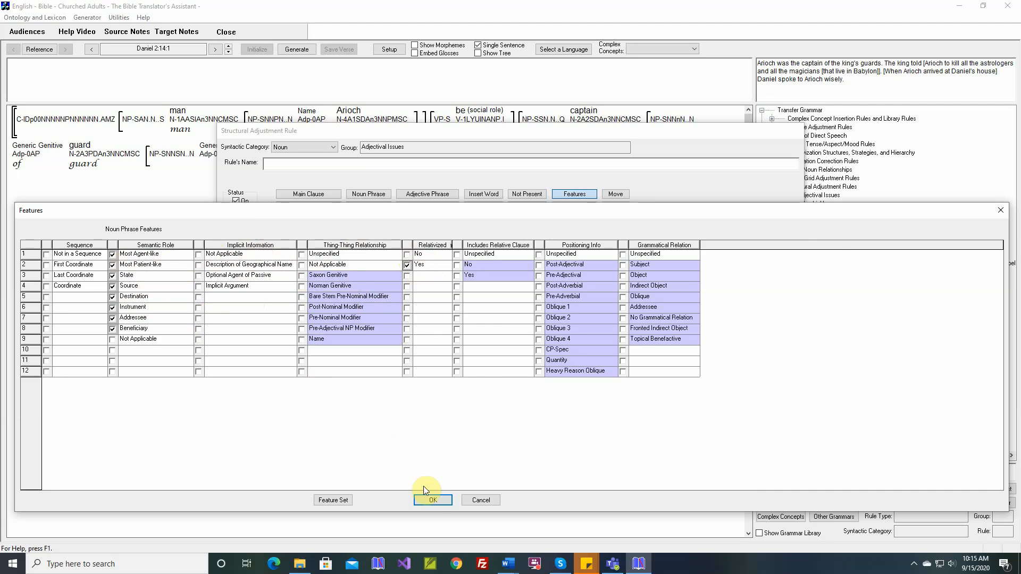
click(433, 501)
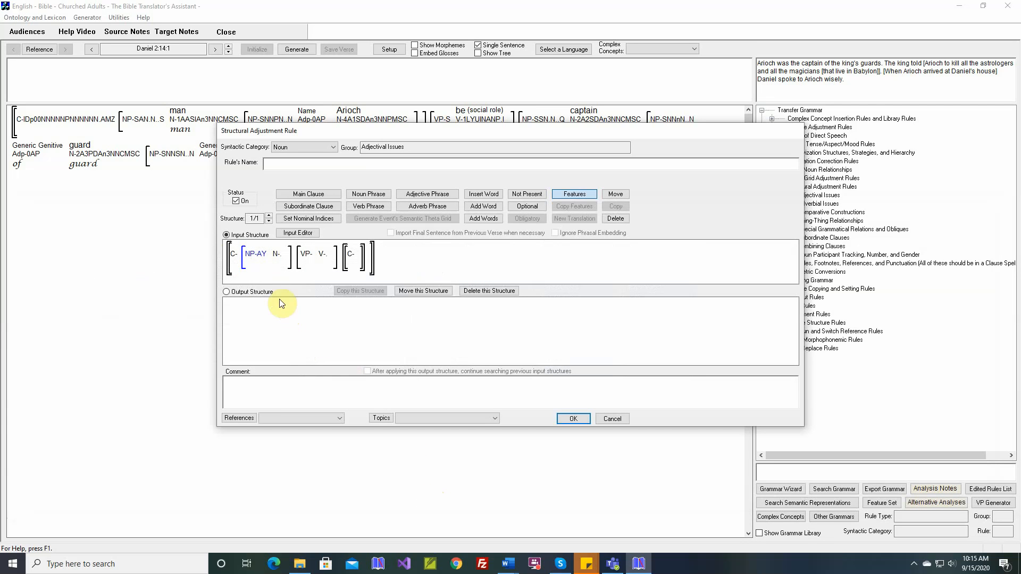
- Generate the output structure and add the Implicit Information value Not Applicable to the input structure's noun phrase
mouse_move(261, 253)
click(250, 292)
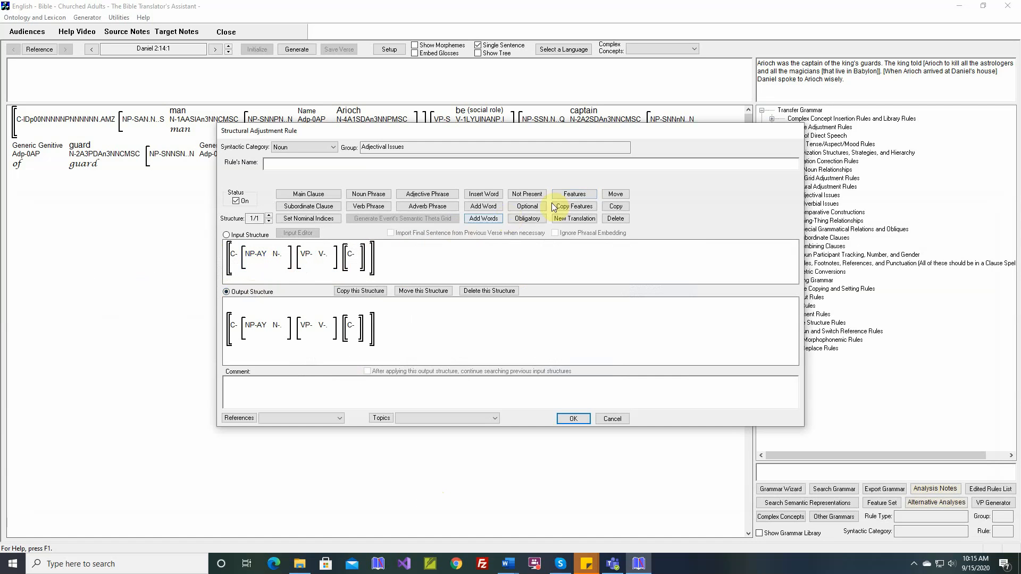
click(578, 195)
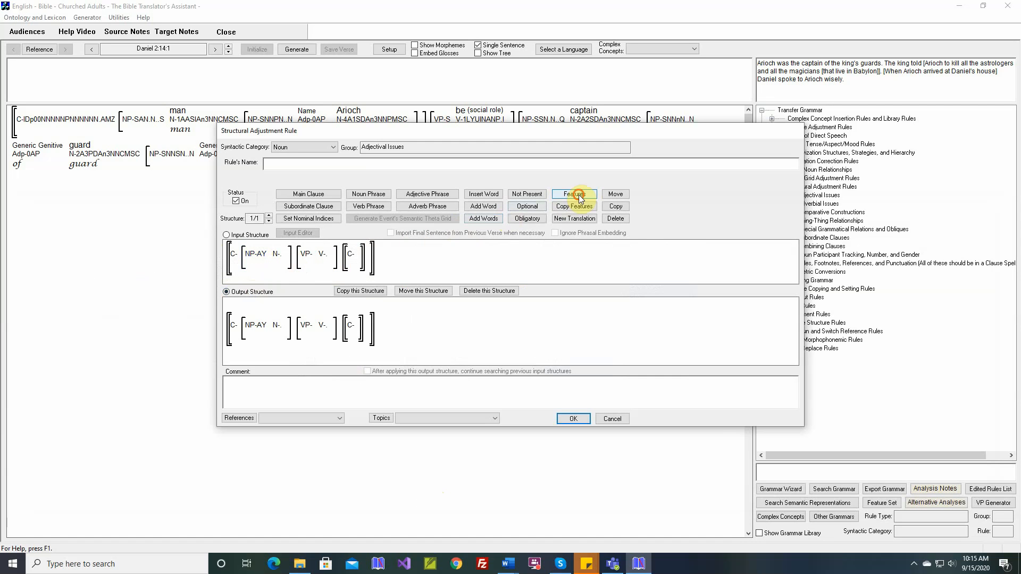
click(263, 254)
click(199, 254)
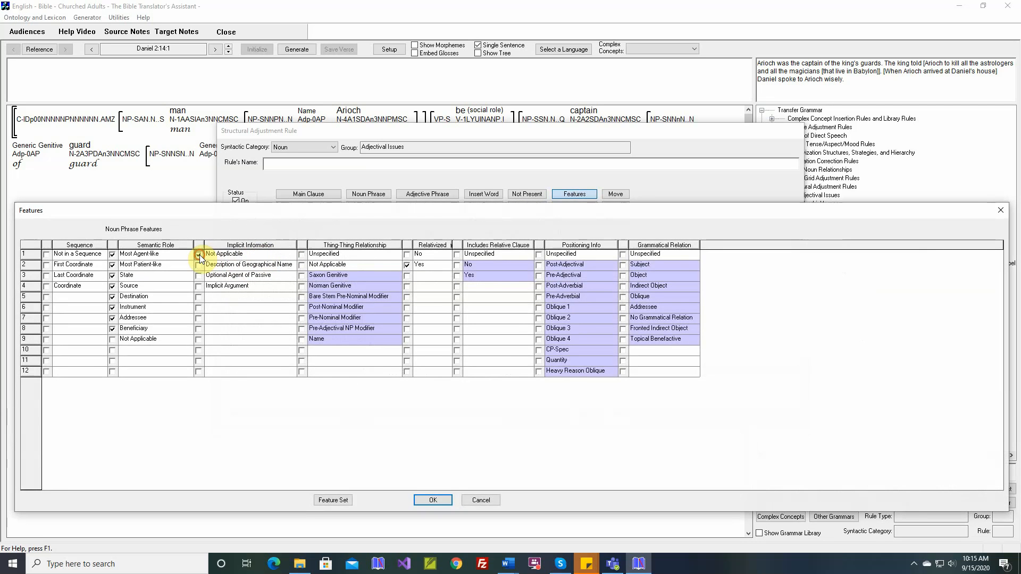
click(431, 500)
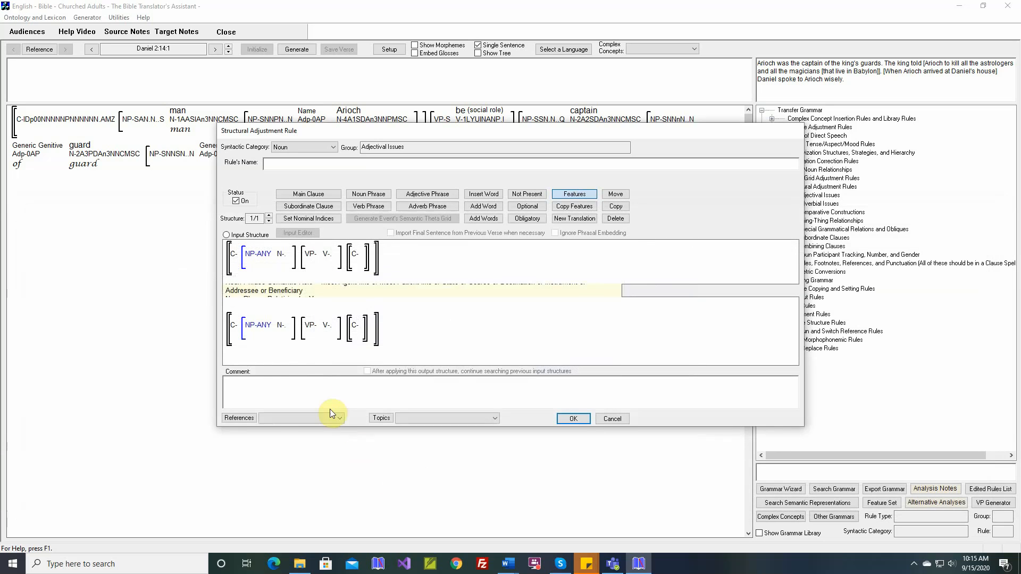
- Remove the Beneficiary and Addressee semantic roles from the input structure's noun phrase
mouse_move(266, 332)
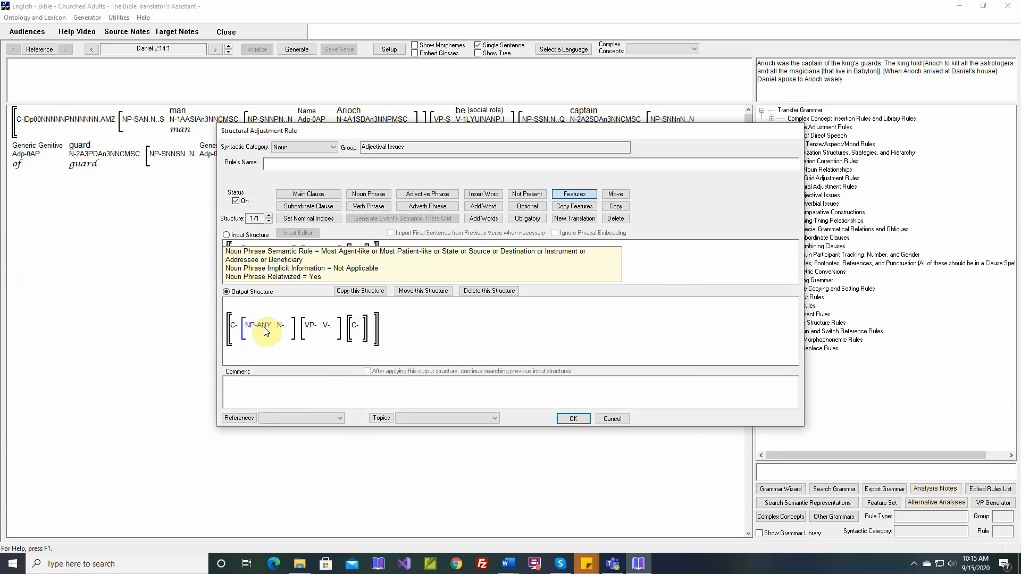
double_click(260, 259)
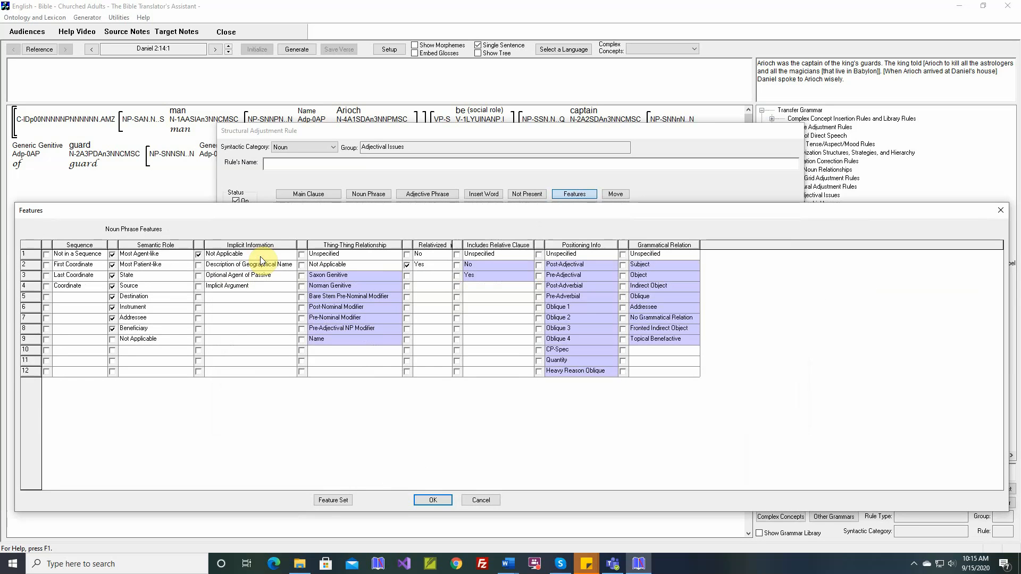
click(112, 329)
click(113, 318)
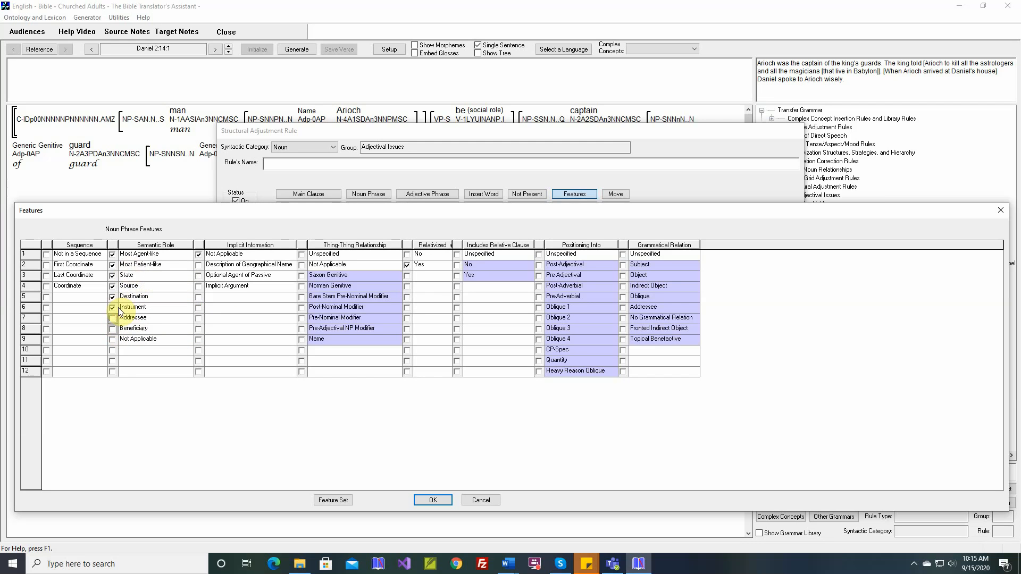
click(432, 500)
- Restrict the semantic role of the output structure's noun phrase to Source only
mouse_move(264, 324)
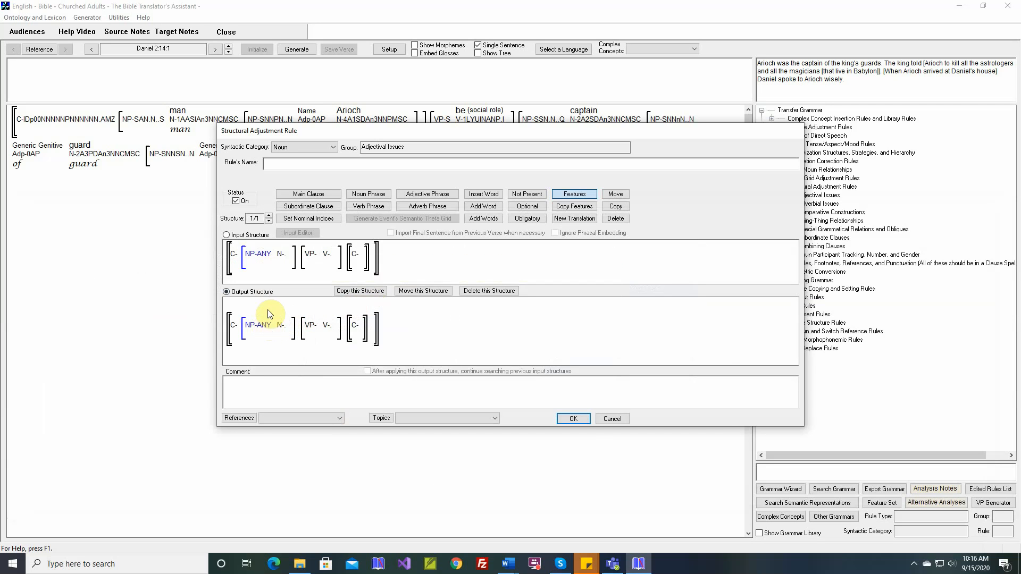
mouse_move(261, 262)
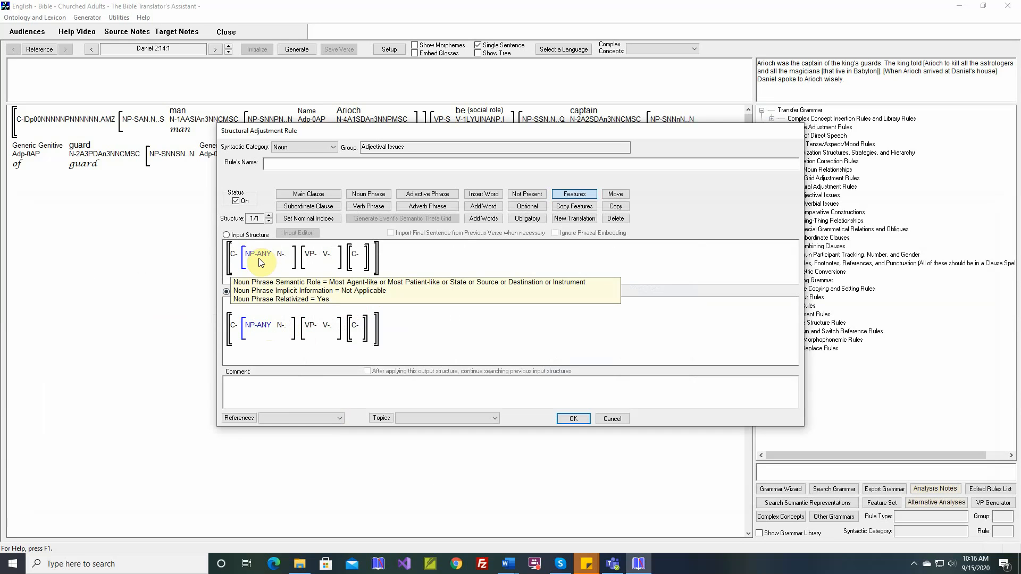
double_click(264, 326)
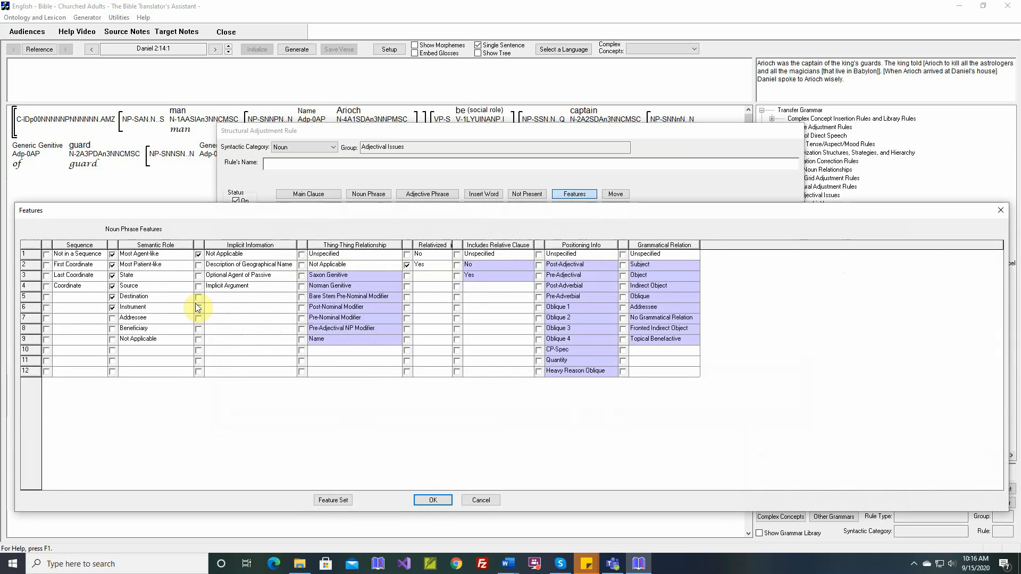
click(112, 287)
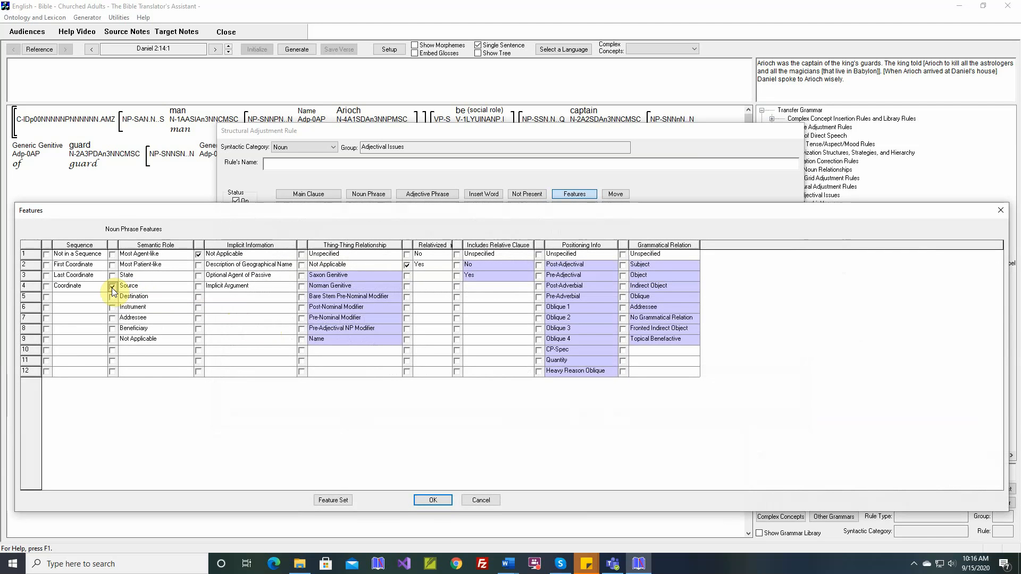
click(424, 498)
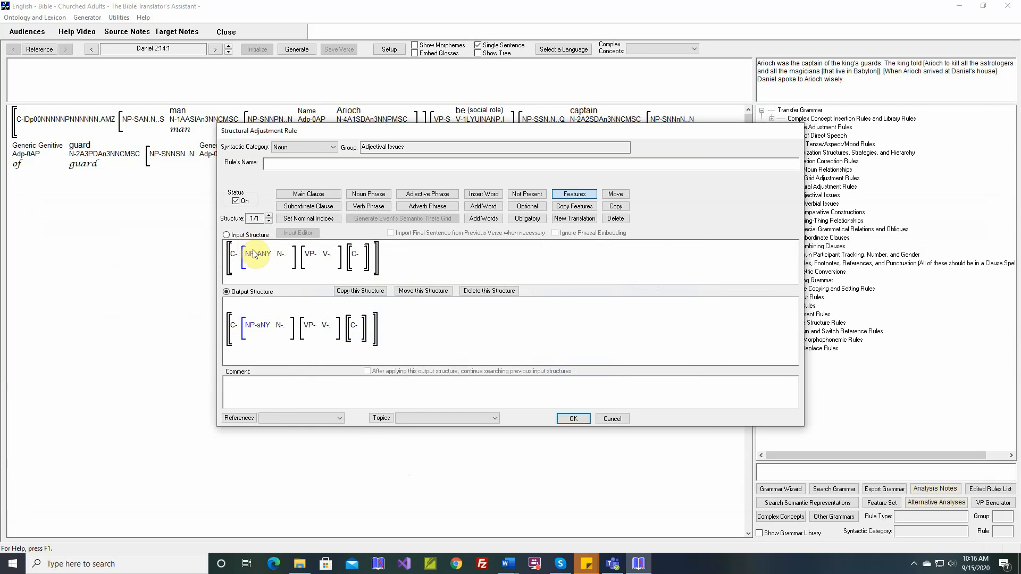
mouse_move(261, 329)
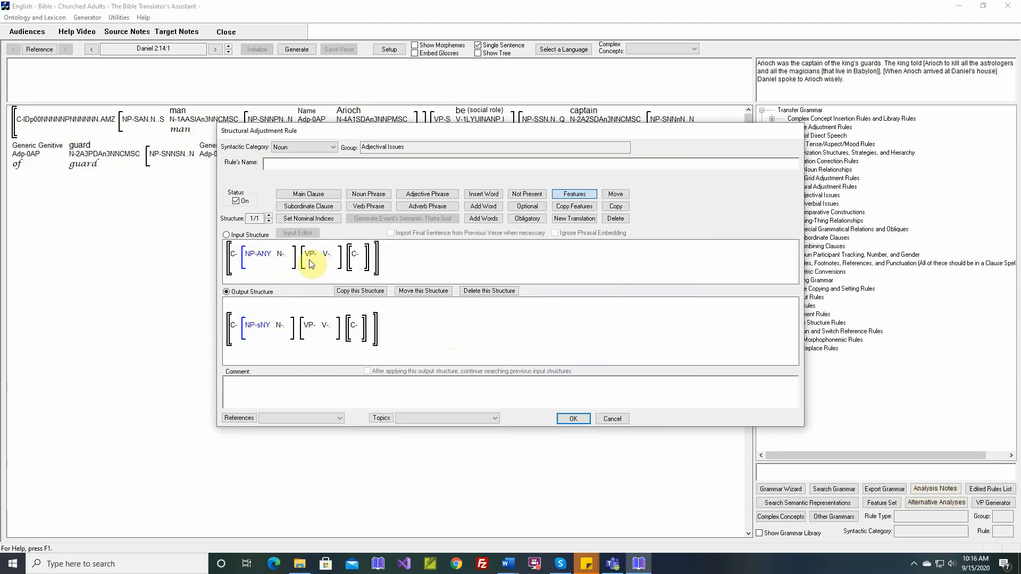
double_click(347, 260)
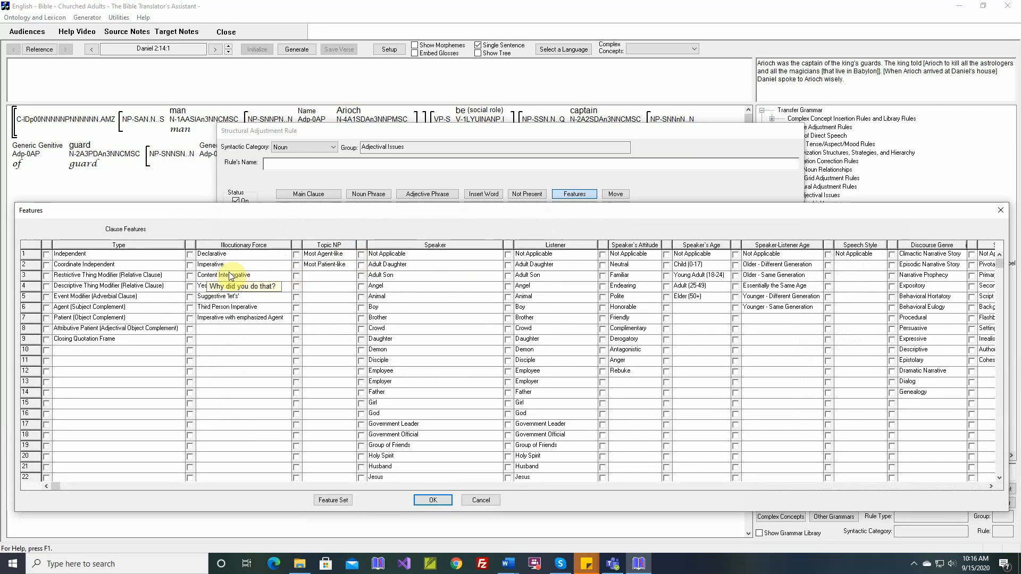
click(193, 257)
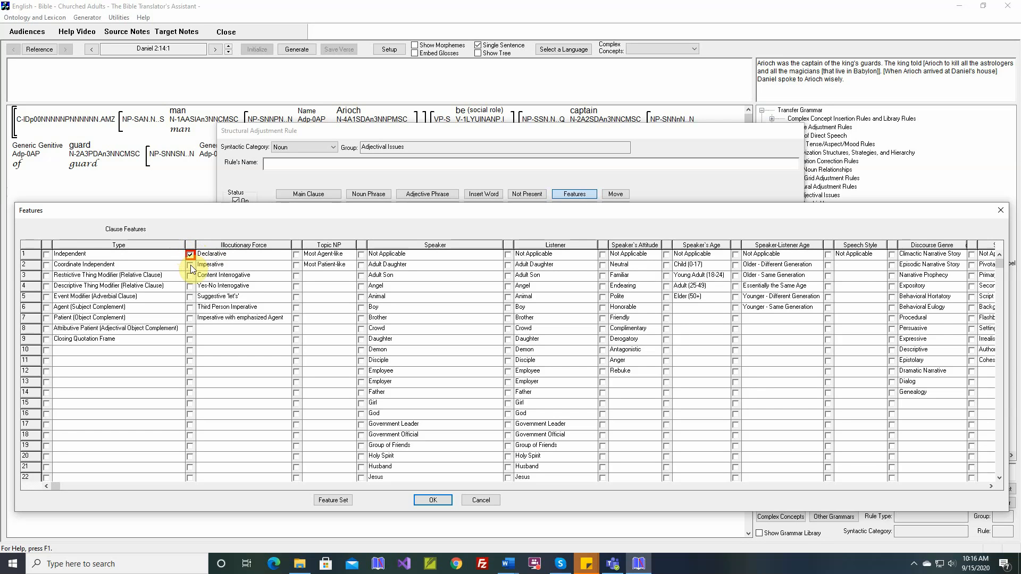
click(191, 264)
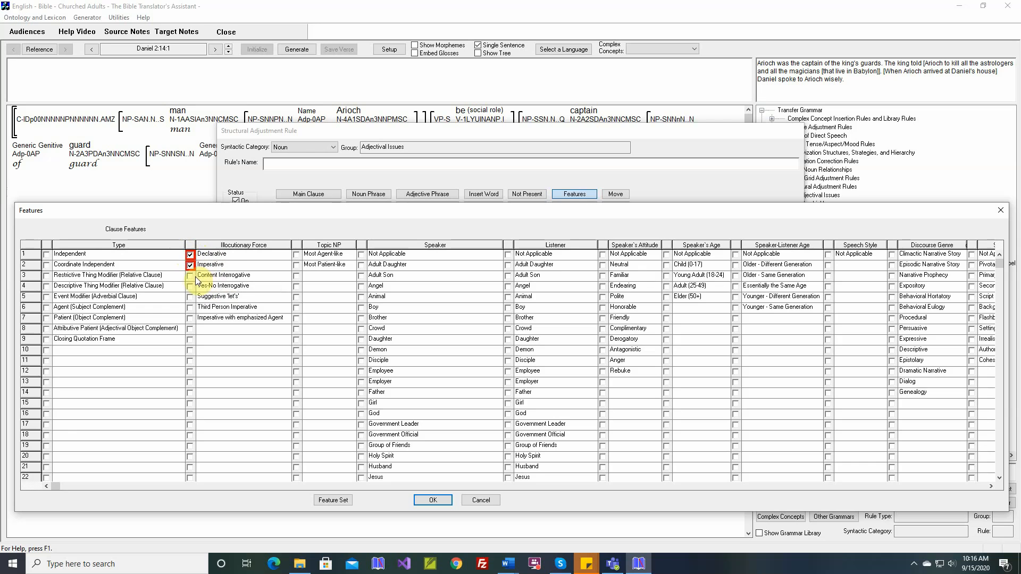
click(191, 276)
- Examine the noun and clause features in the feature set editor, including the clause feature Spare 11, and cancel the clause feature selection
click(332, 501)
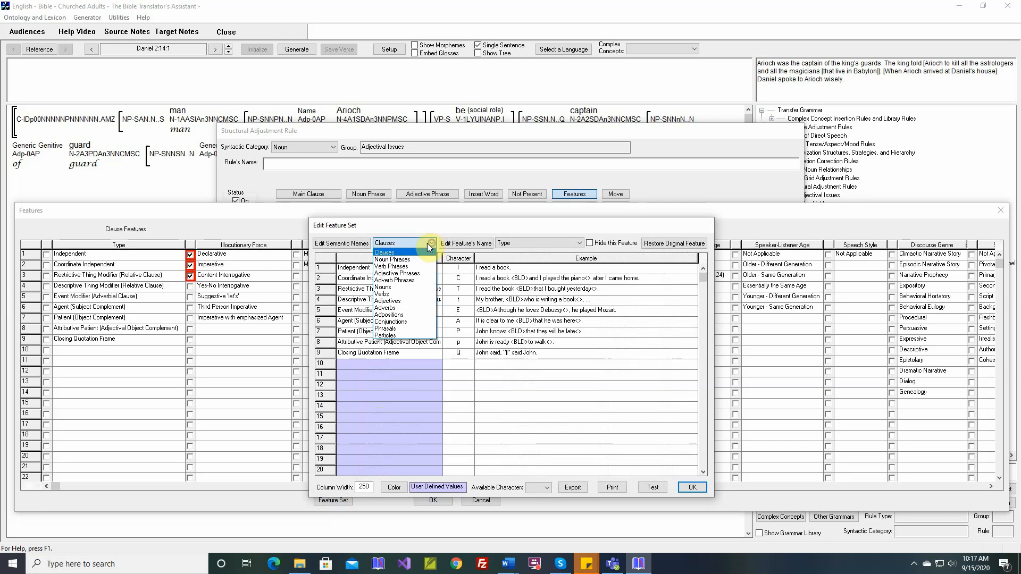
click(432, 244)
click(404, 285)
click(526, 242)
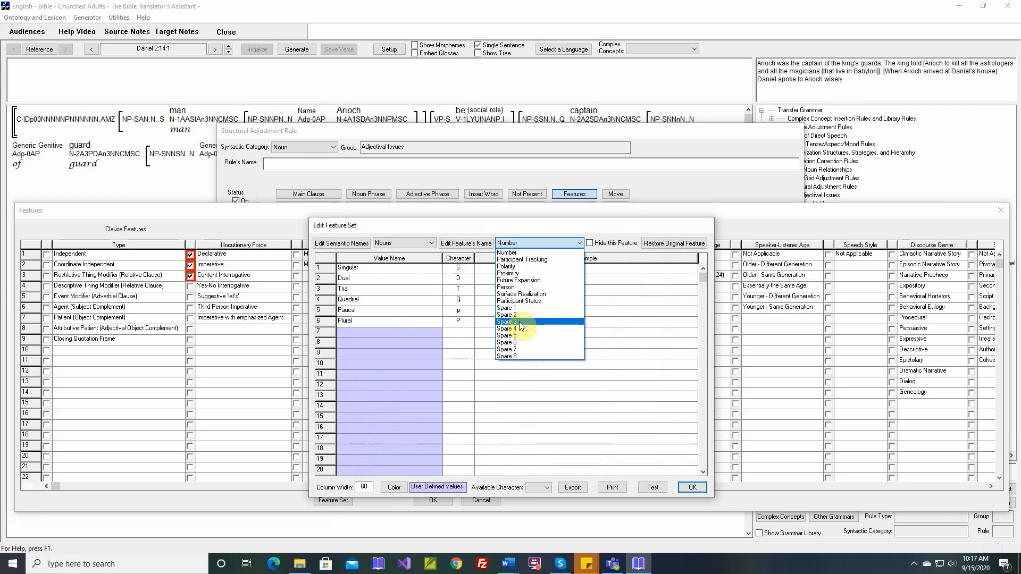
click(414, 245)
click(414, 245)
click(416, 252)
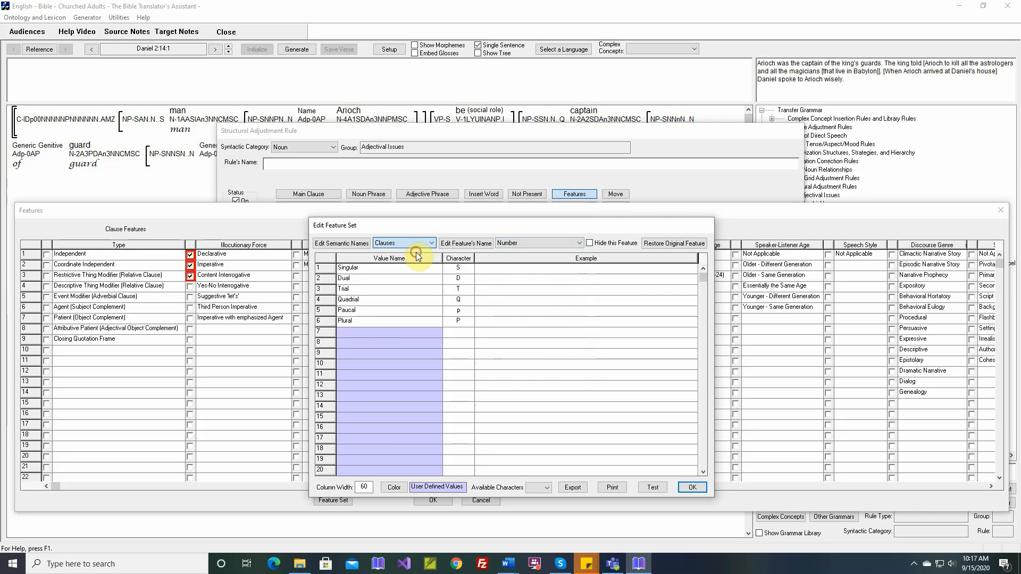
click(526, 242)
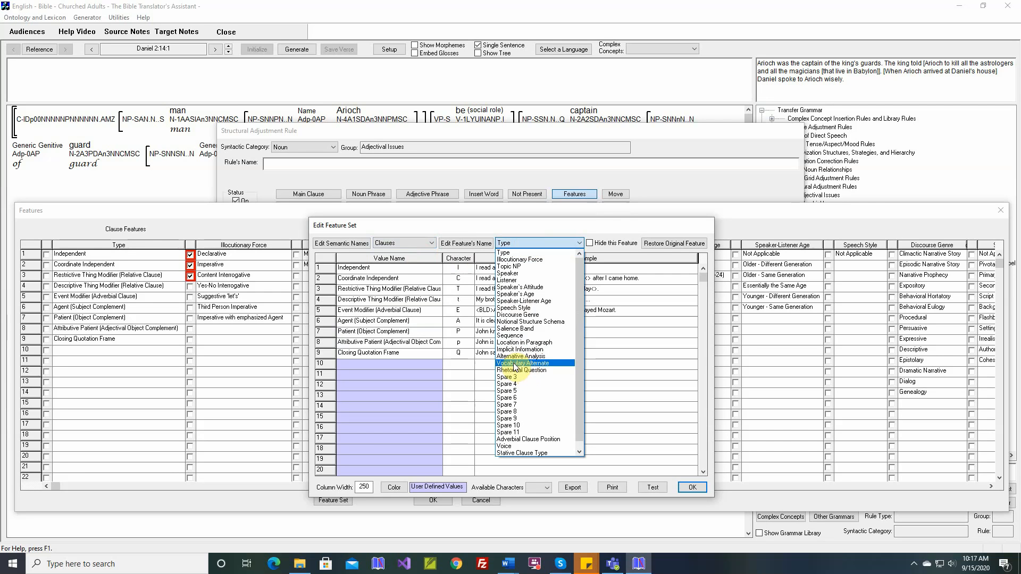
click(517, 433)
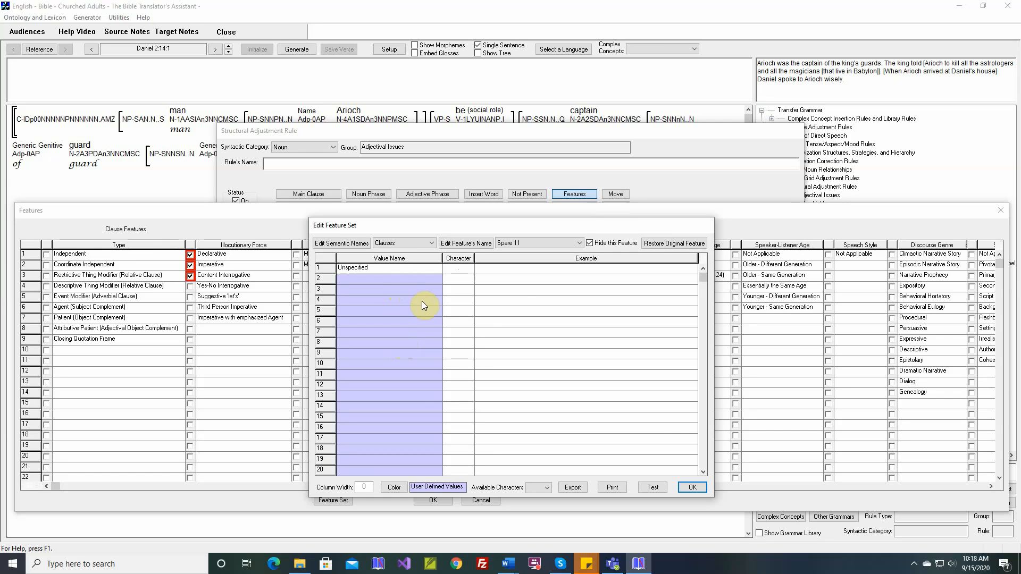
click(691, 487)
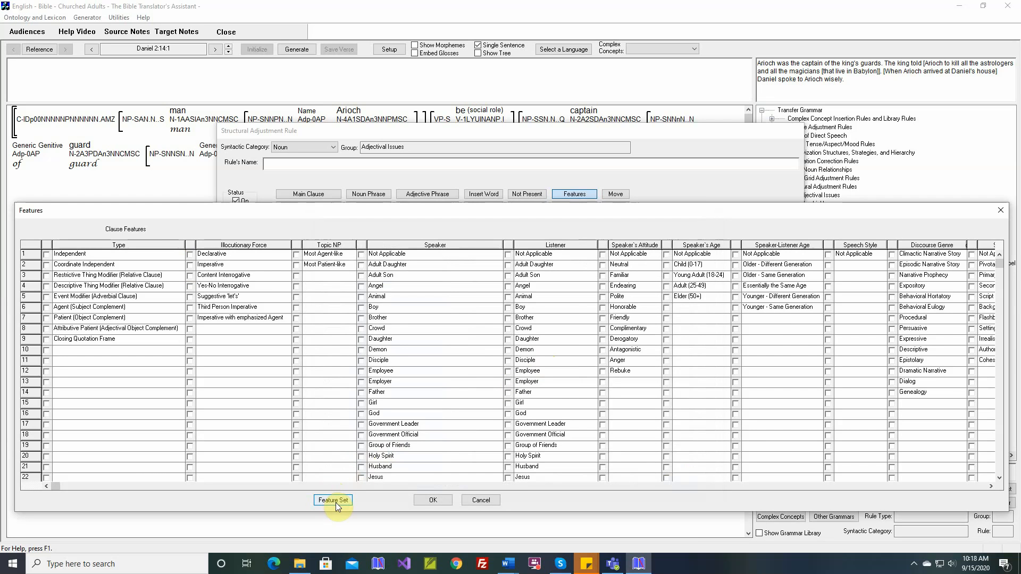
click(485, 500)
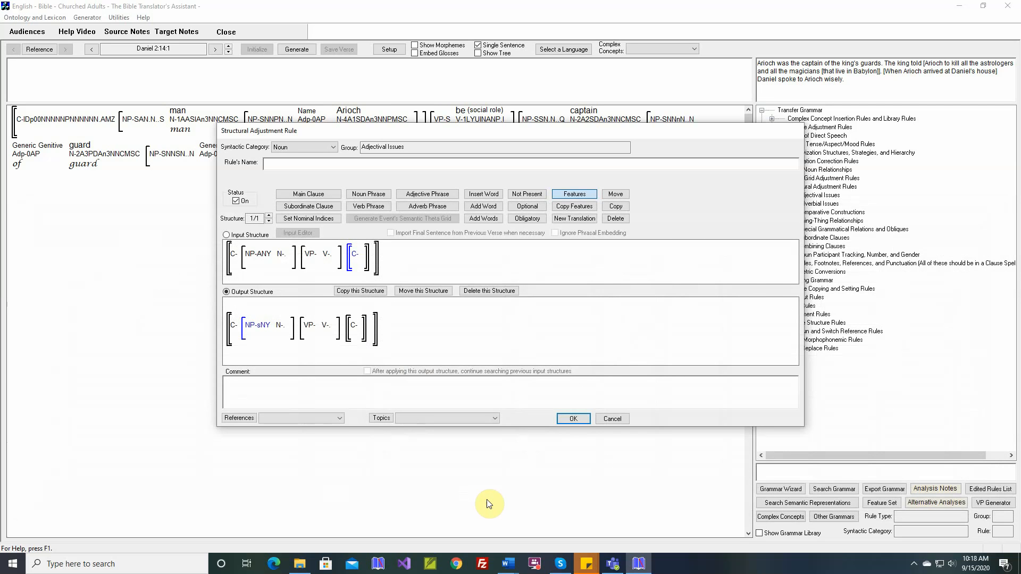